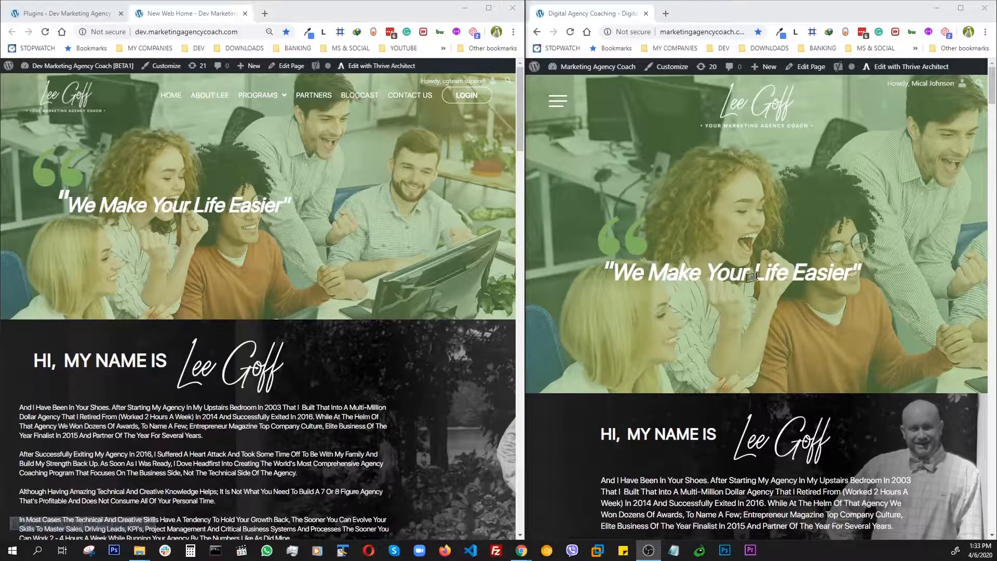
# - Open the form for uploading a new plugin zip on the dev site and widen its browser window
pyautogui.click(336, 263)
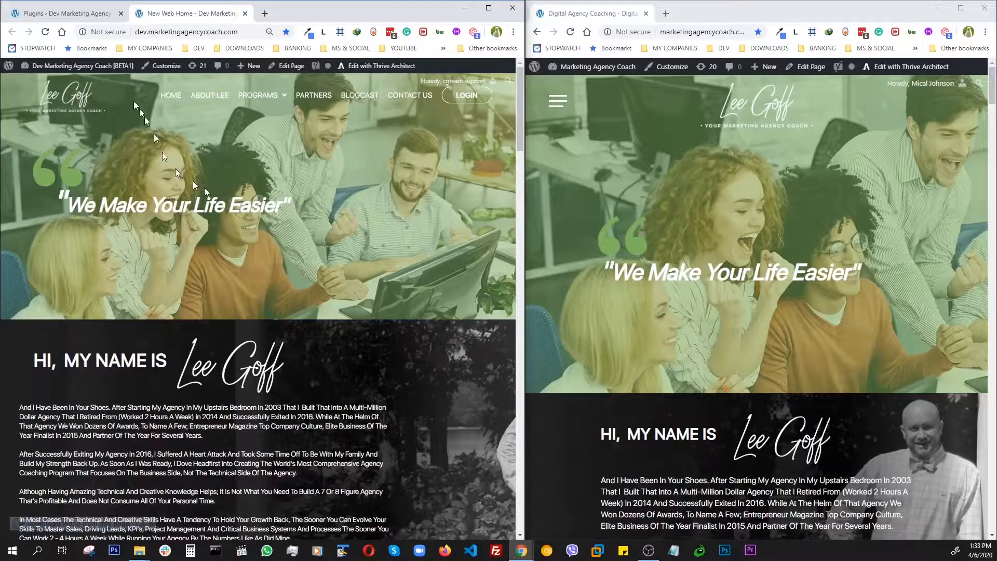
pyautogui.click(72, 15)
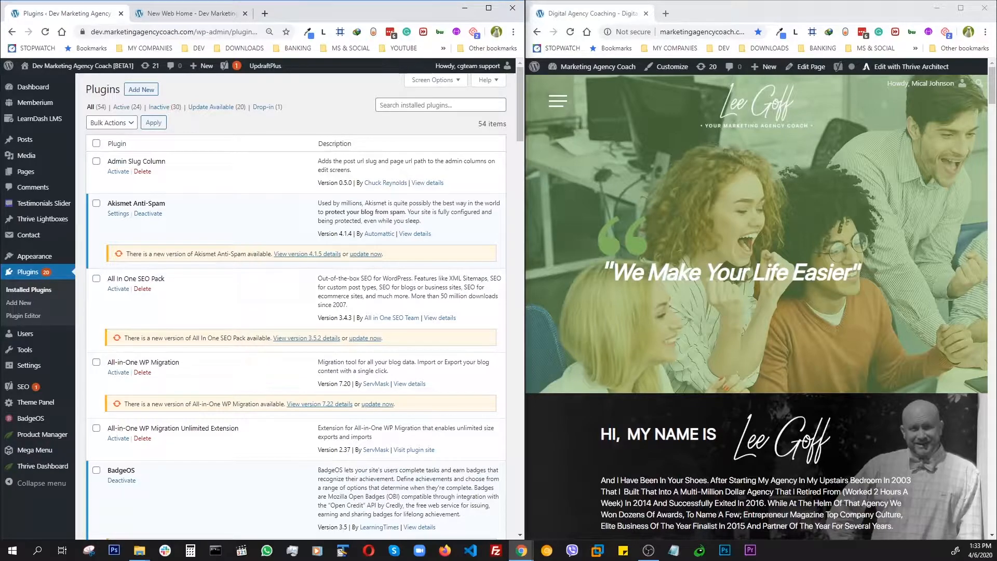
pyautogui.hotkey('alt', 'Tab')
pyautogui.moveTo(996, 112)
pyautogui.mouseDown()
pyautogui.moveTo(753, 115)
pyautogui.moveTo(996, 111)
pyautogui.mouseUp()
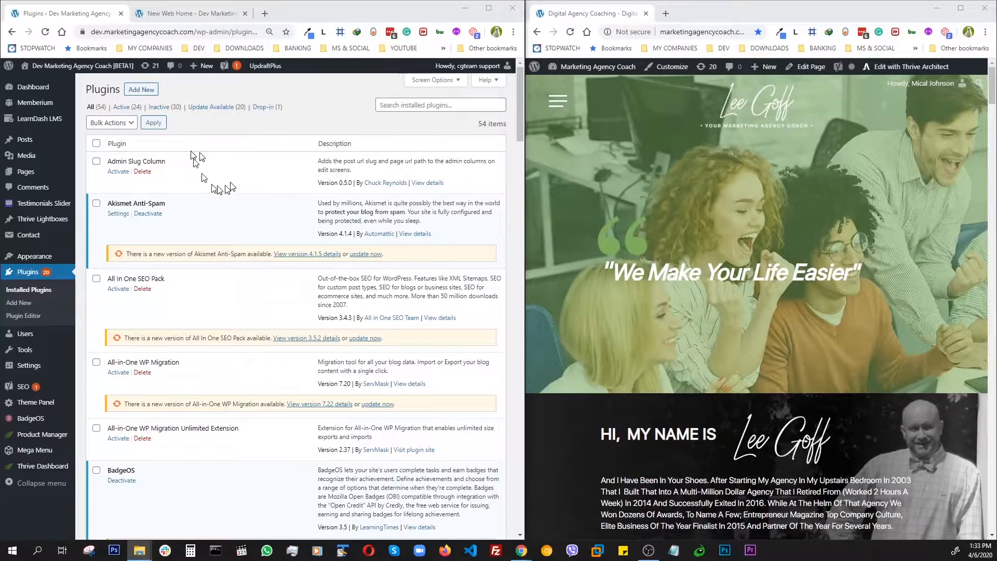
pyautogui.click(310, 96)
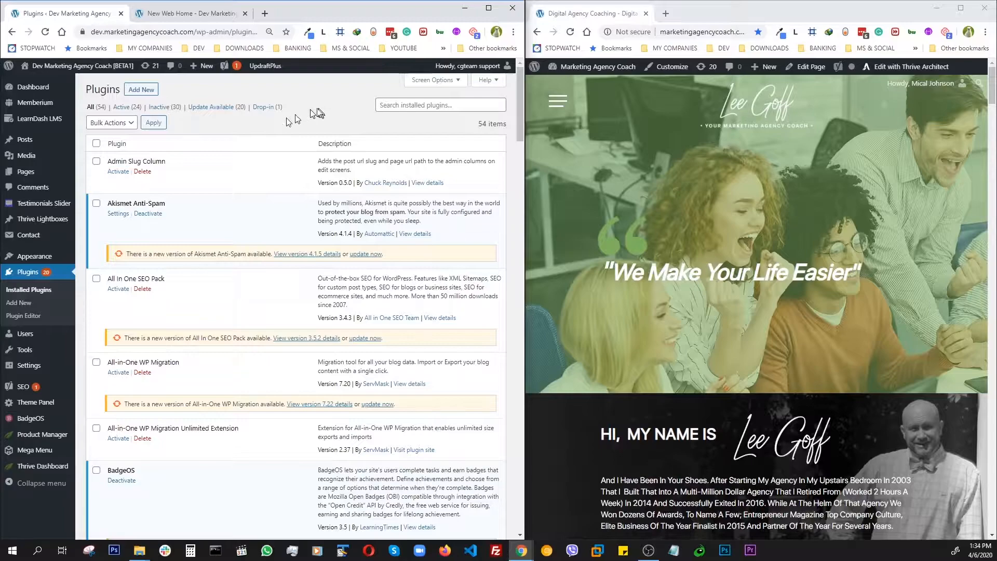
pyautogui.click(142, 91)
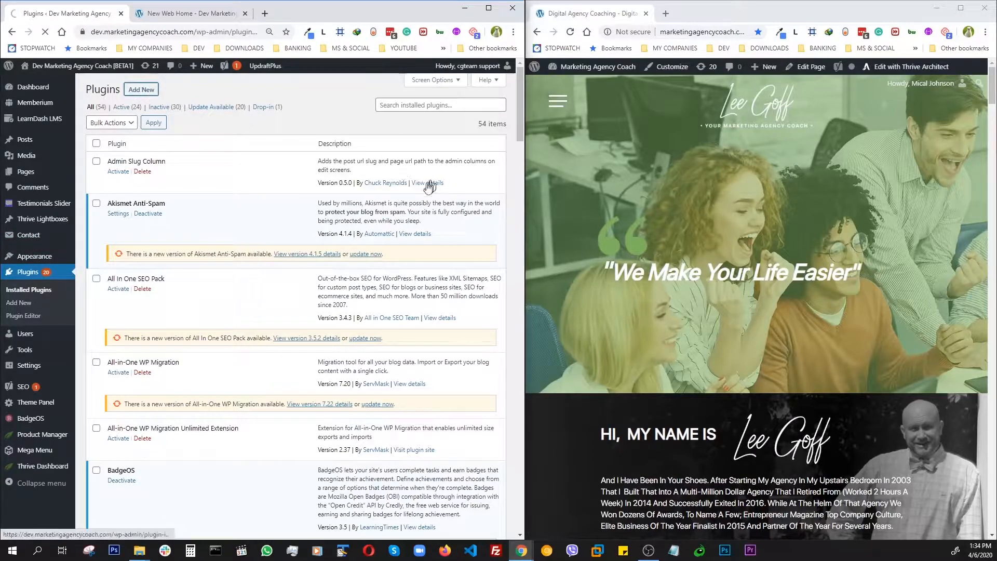
pyautogui.moveTo(521, 243); pyautogui.dragTo(681, 242)
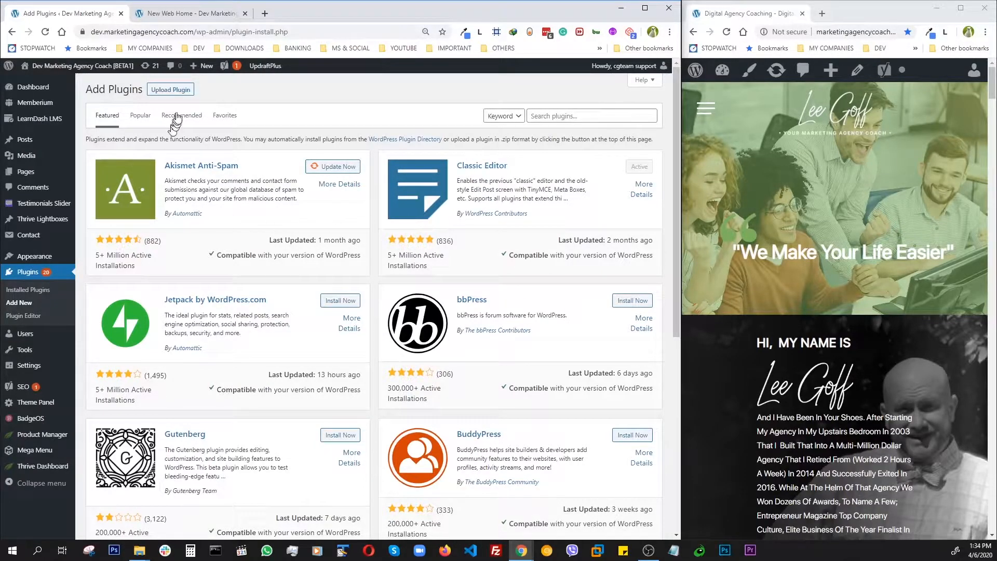
pyautogui.click(167, 92)
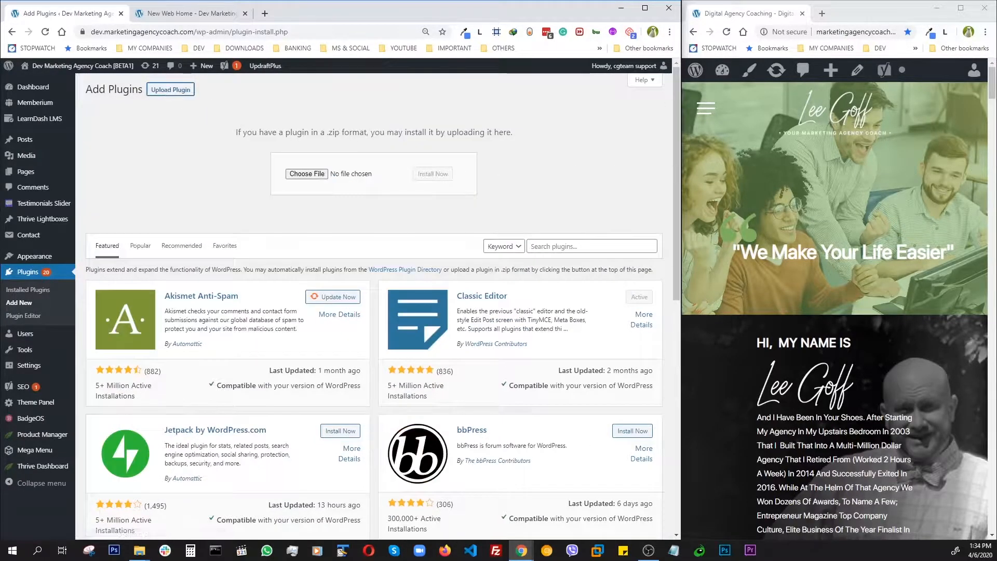
# - Upload wp-migrate-db-pro-1.9.10.zip from the WP MIGRATE DB PRO folder to the dev site, then install and activate the plugin
pyautogui.moveTo(996, 130); pyautogui.dragTo(904, 132)
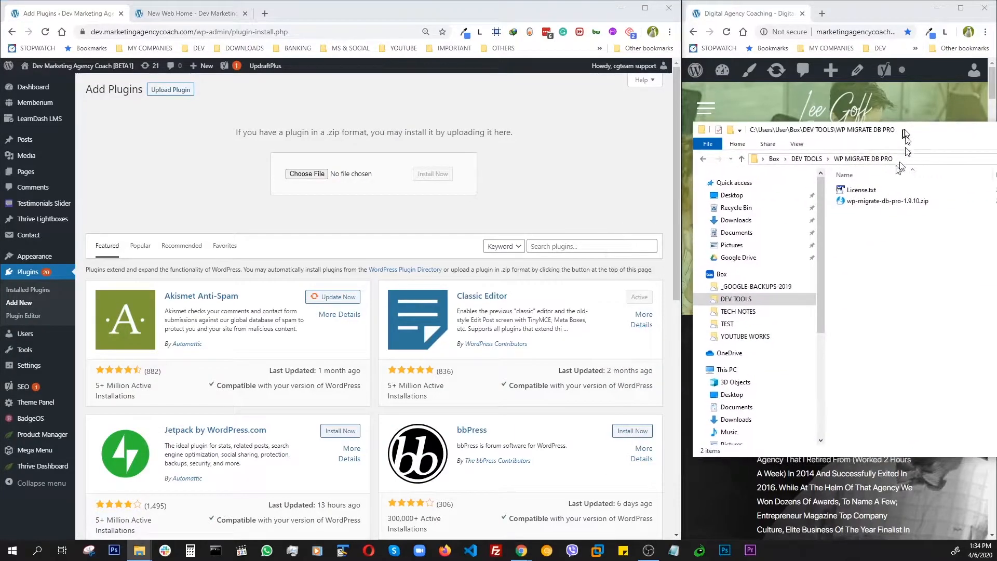
pyautogui.moveTo(864, 200); pyautogui.dragTo(305, 181)
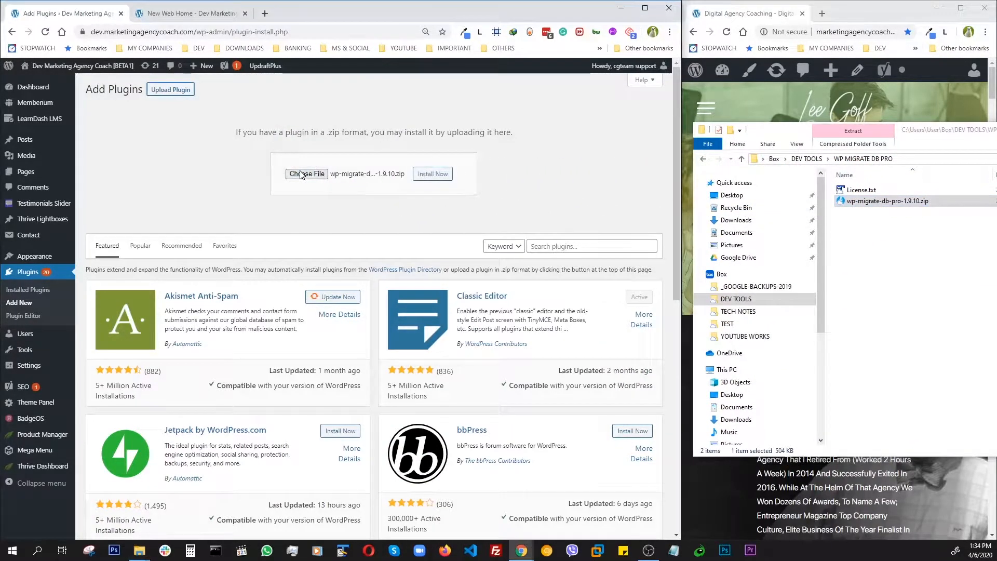
pyautogui.click(431, 177)
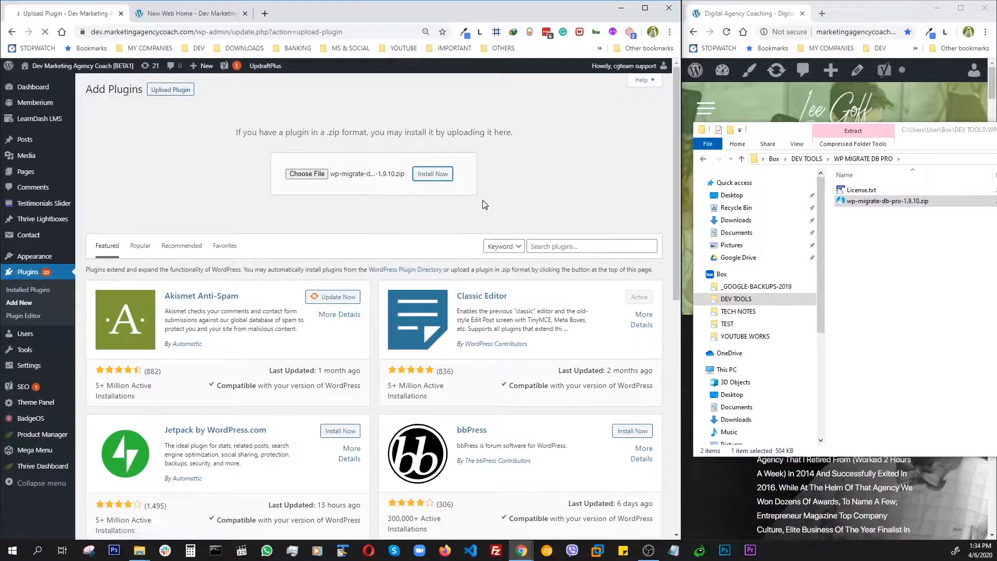
pyautogui.click(112, 157)
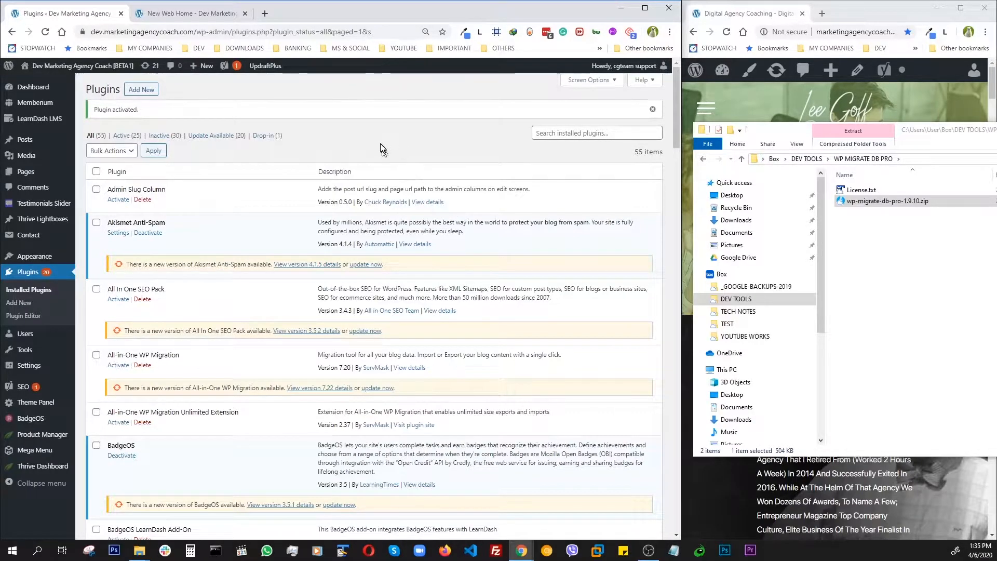
# - Open the Migrate DB Pro tool in the dev site's admin
pyautogui.scroll(-2, 145, 288)
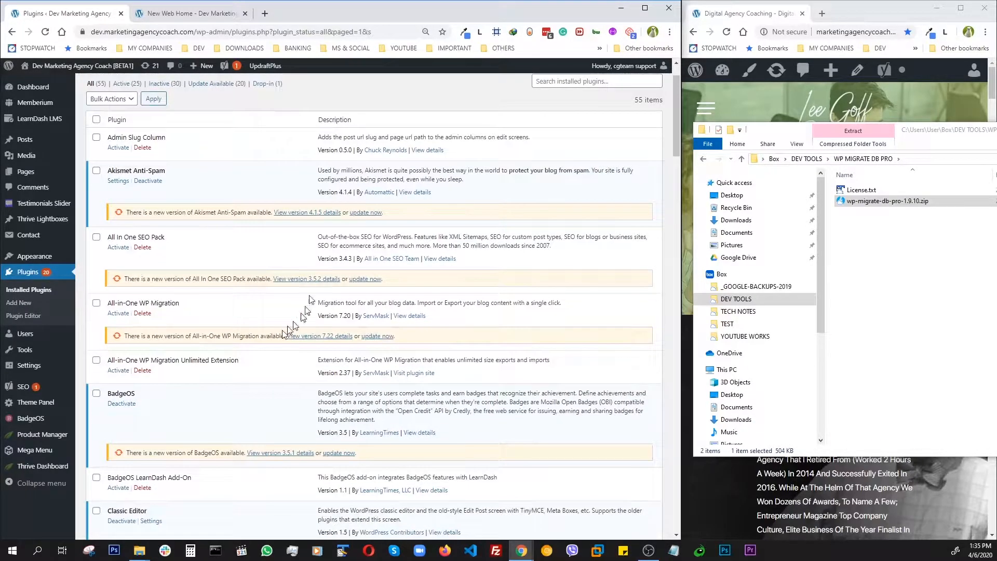
pyautogui.scroll(1, 249, 213)
pyautogui.scroll(1, 249, 208)
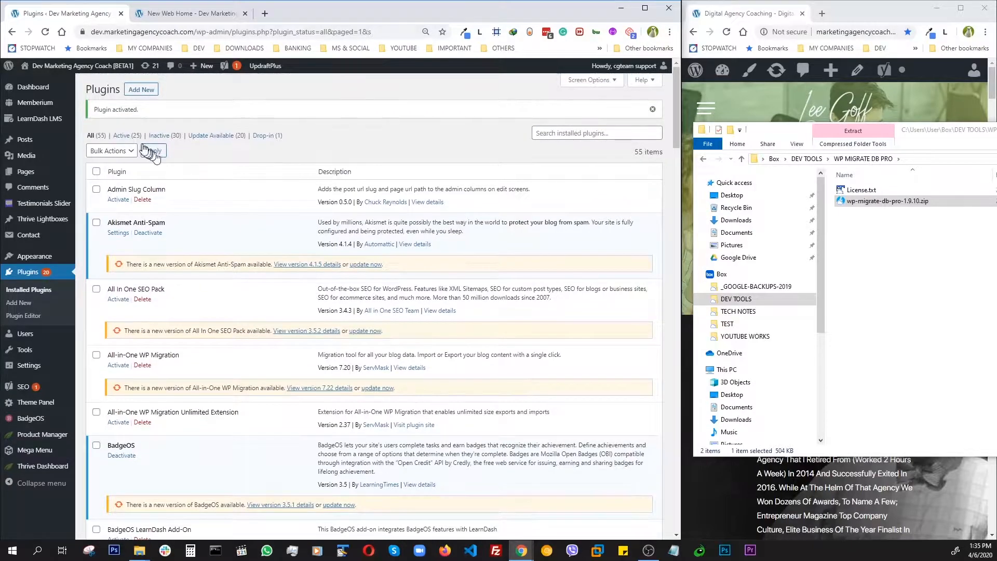
pyautogui.moveTo(28, 370)
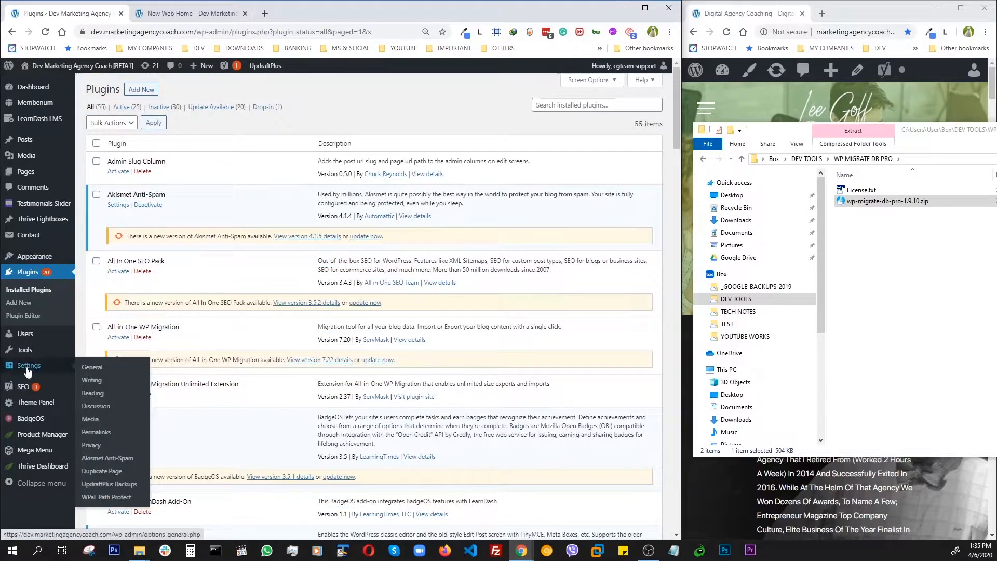
pyautogui.moveTo(28, 352)
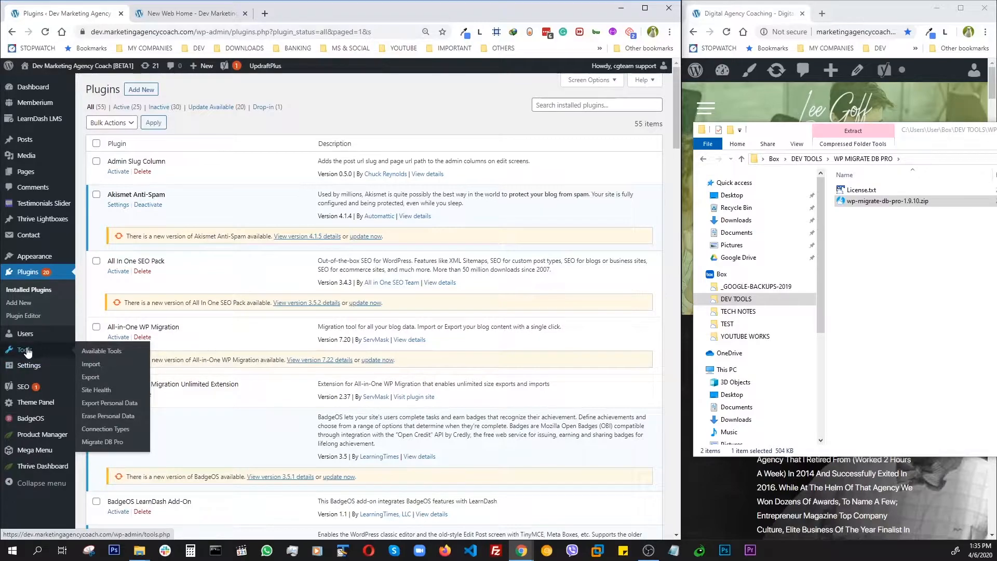
pyautogui.click(102, 443)
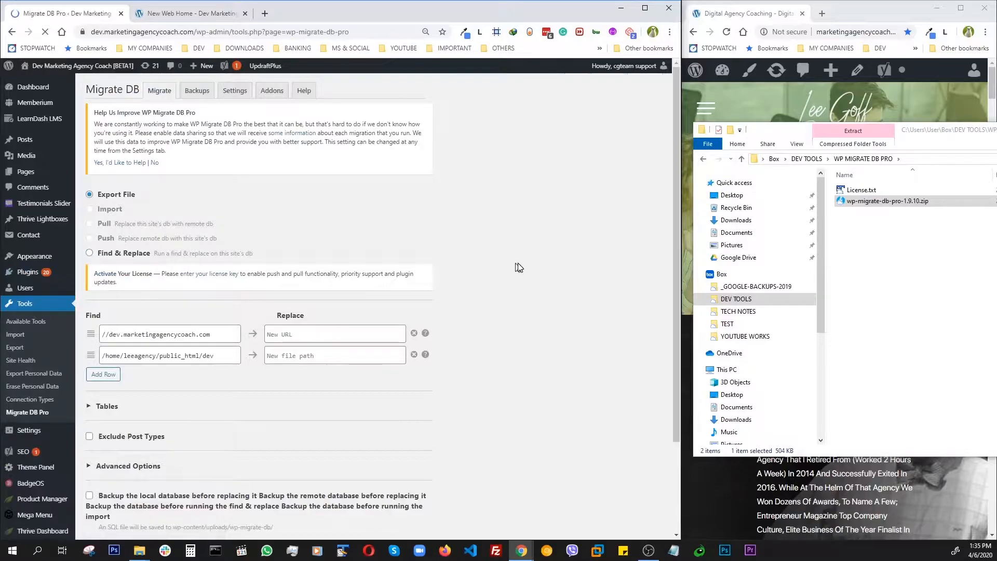
# - Examine the migration options, backups, settings and available add-ons of Migrate DB Pro on the dev site
pyautogui.scroll(-1, 520, 267)
pyautogui.scroll(1, 520, 268)
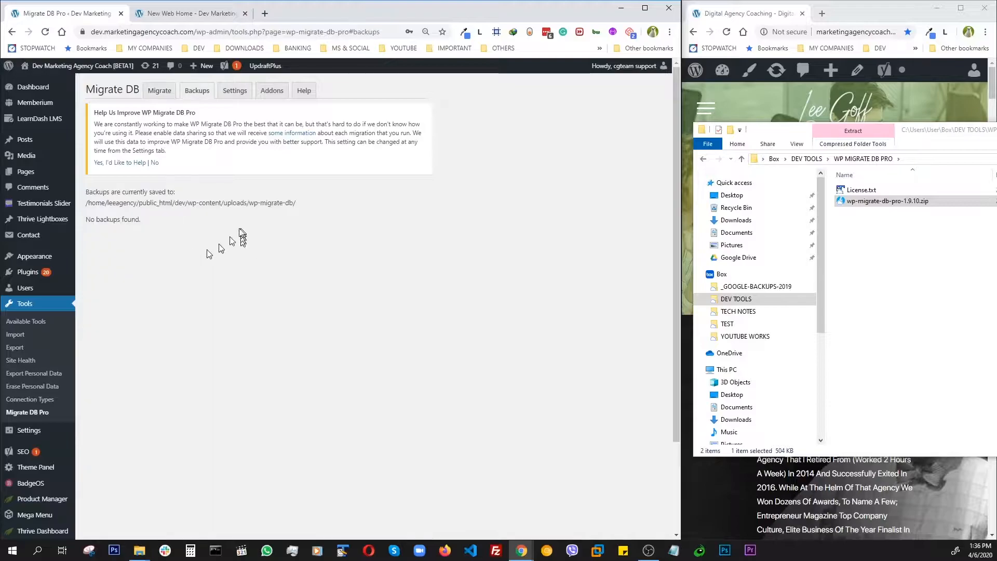
pyautogui.click(235, 91)
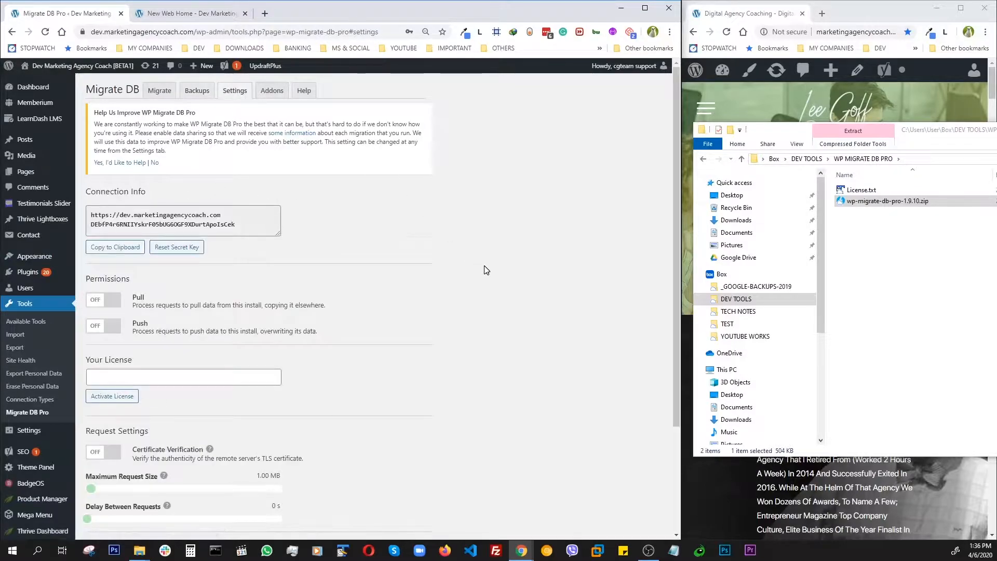
pyautogui.scroll(-2, 478, 273)
pyautogui.click(272, 91)
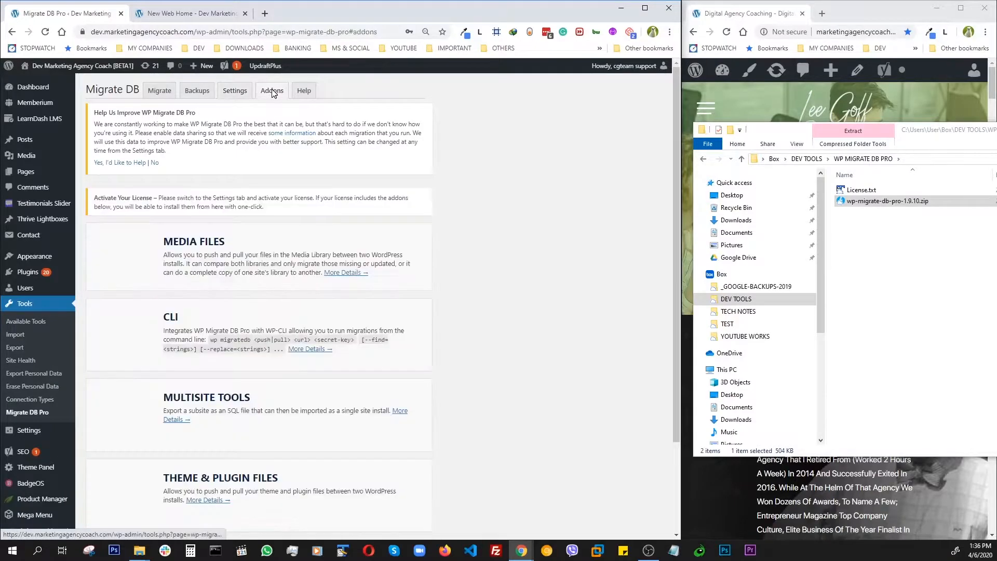
pyautogui.scroll(-2, 383, 280)
pyautogui.scroll(2, 408, 279)
pyautogui.scroll(-2, 493, 319)
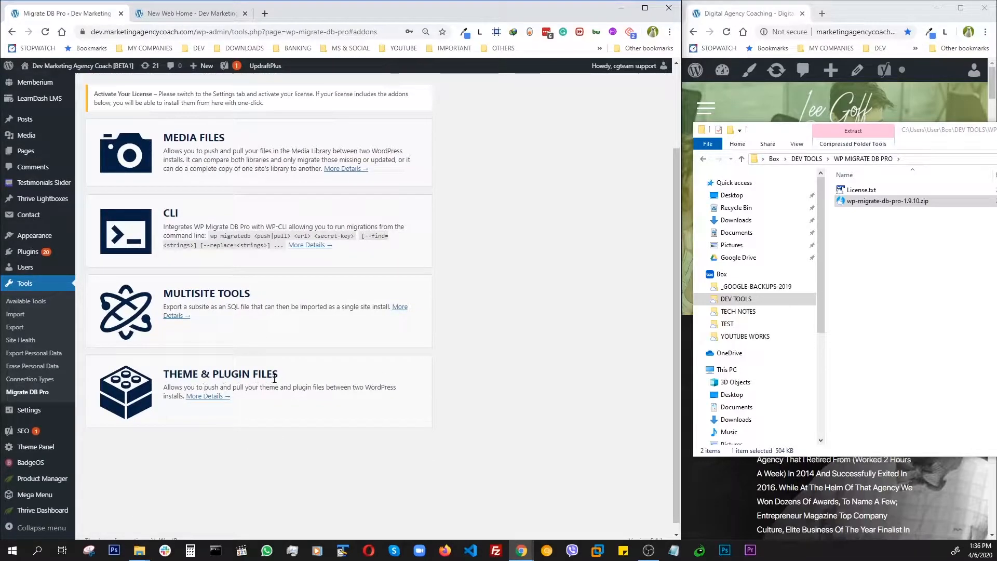
pyautogui.scroll(2, 289, 423)
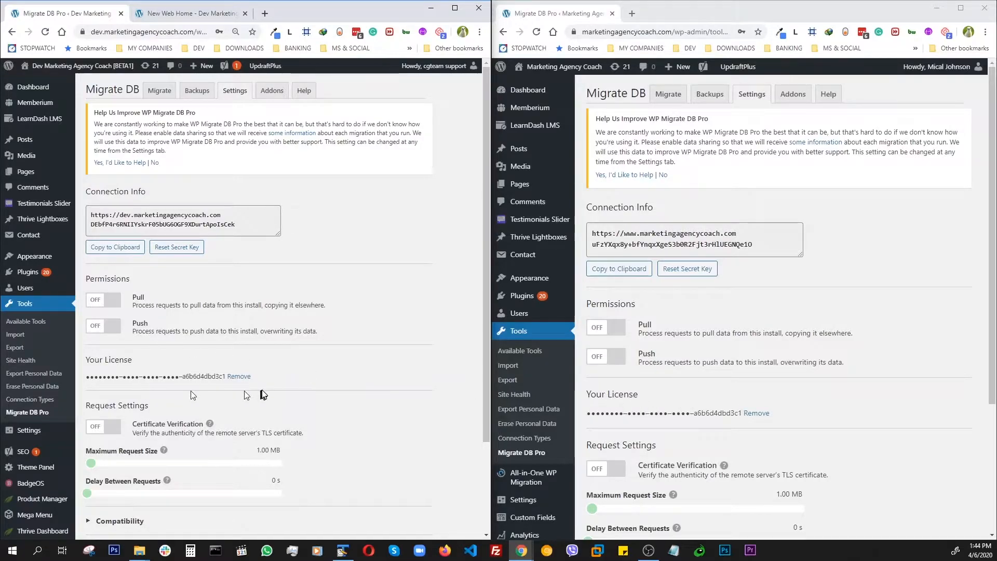
# - Enable the Pull and Push permissions in the Migrate DB settings of both the dev site and the live site
pyautogui.click(116, 304)
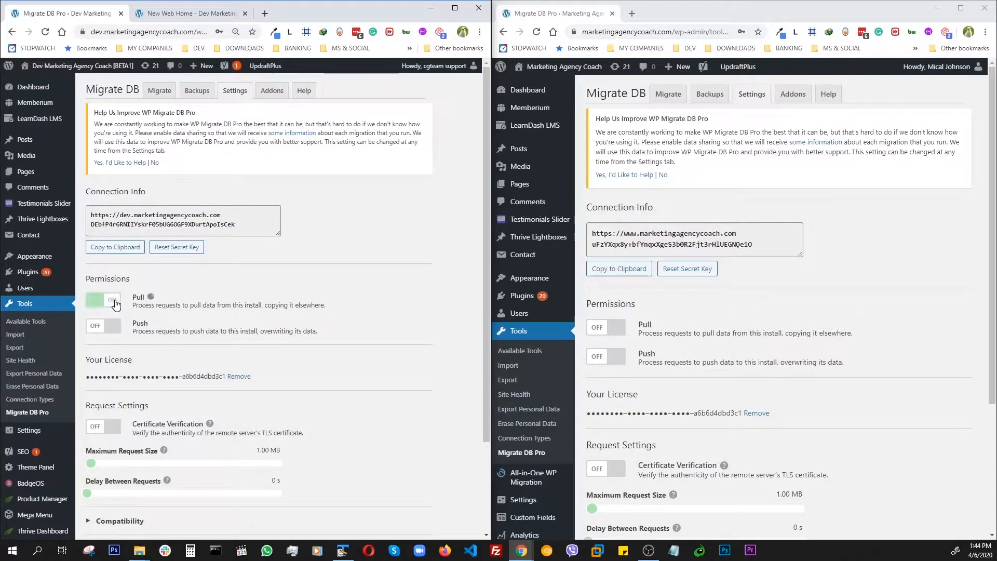
pyautogui.click(112, 328)
pyautogui.click(604, 328)
pyautogui.click(616, 358)
pyautogui.scroll(-3, 797, 381)
pyautogui.scroll(3, 796, 381)
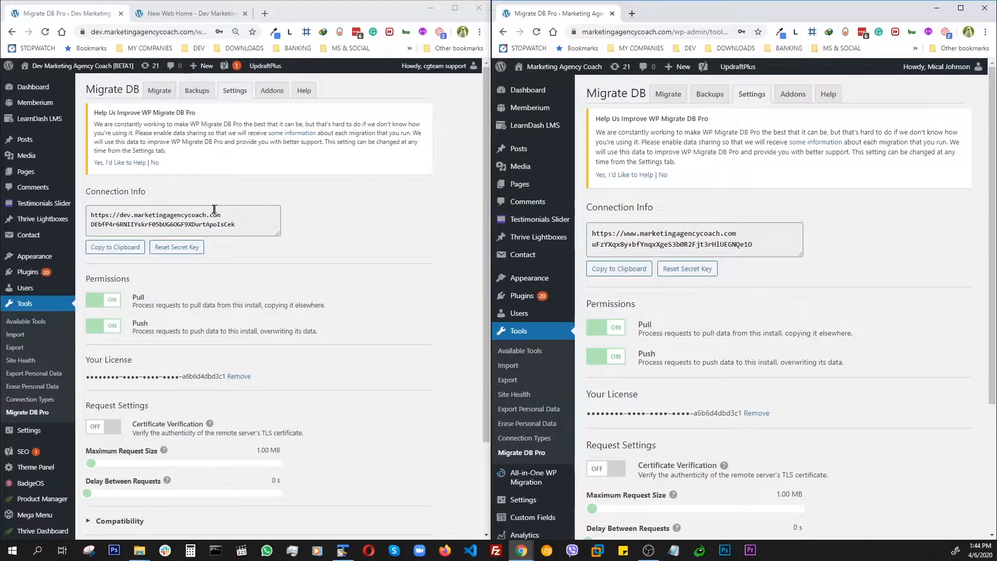
# - Set the live site's migration type to Push and paste in the dev site's connection info with its URL and secret key
pyautogui.click(667, 97)
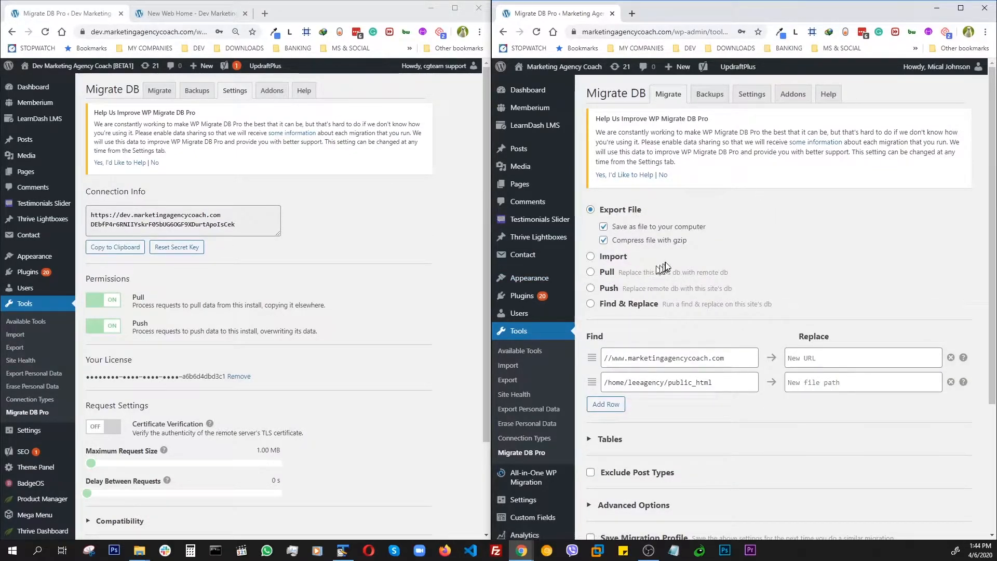
pyautogui.click(591, 288)
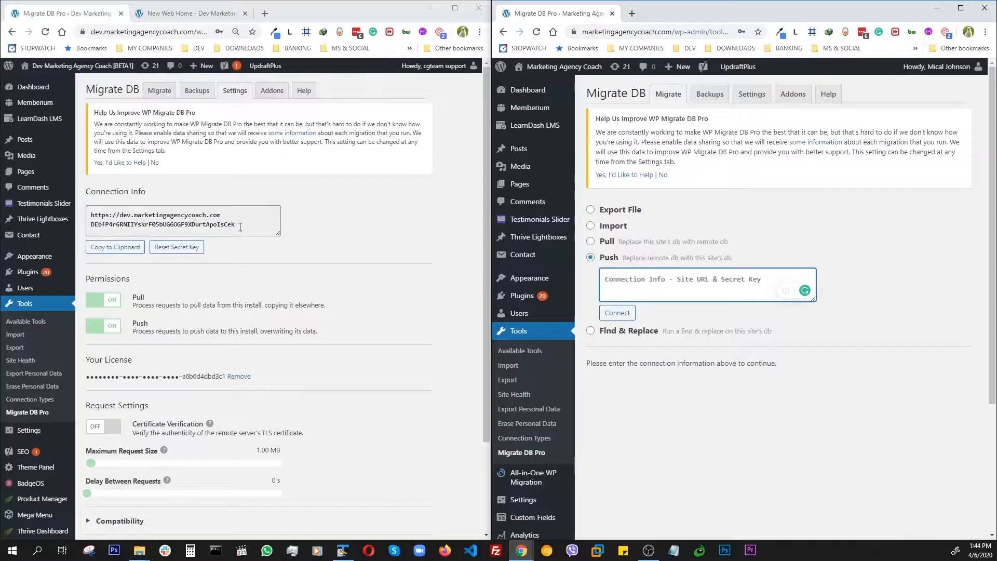
pyautogui.moveTo(240, 226); pyautogui.dragTo(96, 210)
pyautogui.rightClick(117, 223)
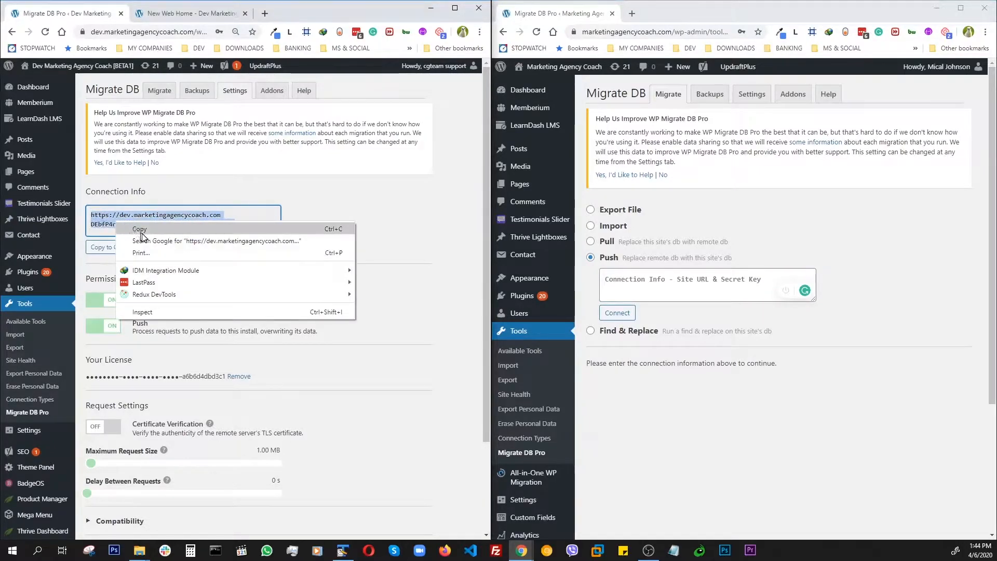
pyautogui.click(140, 229)
pyautogui.click(662, 285)
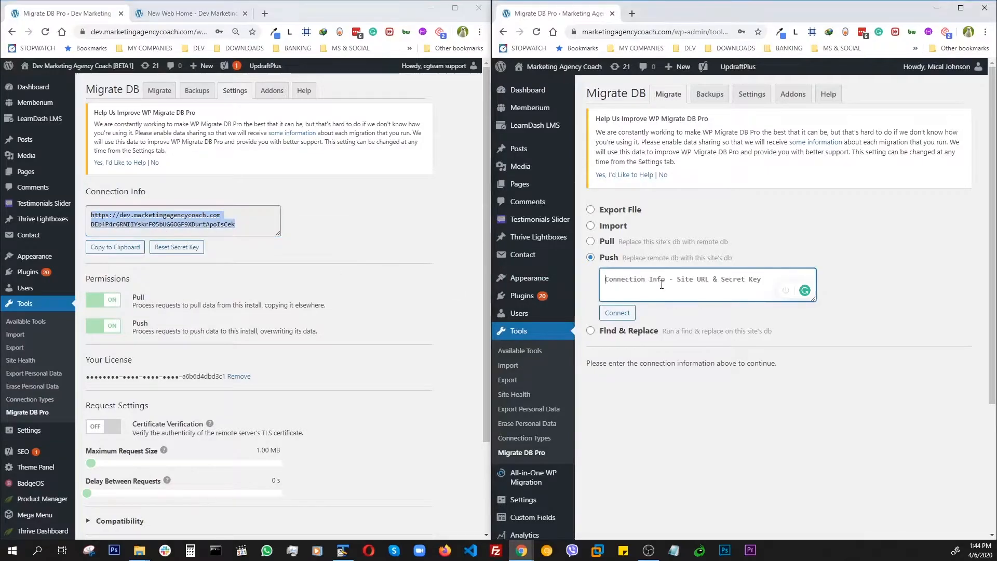
pyautogui.hotkey('ctrl', 'v')
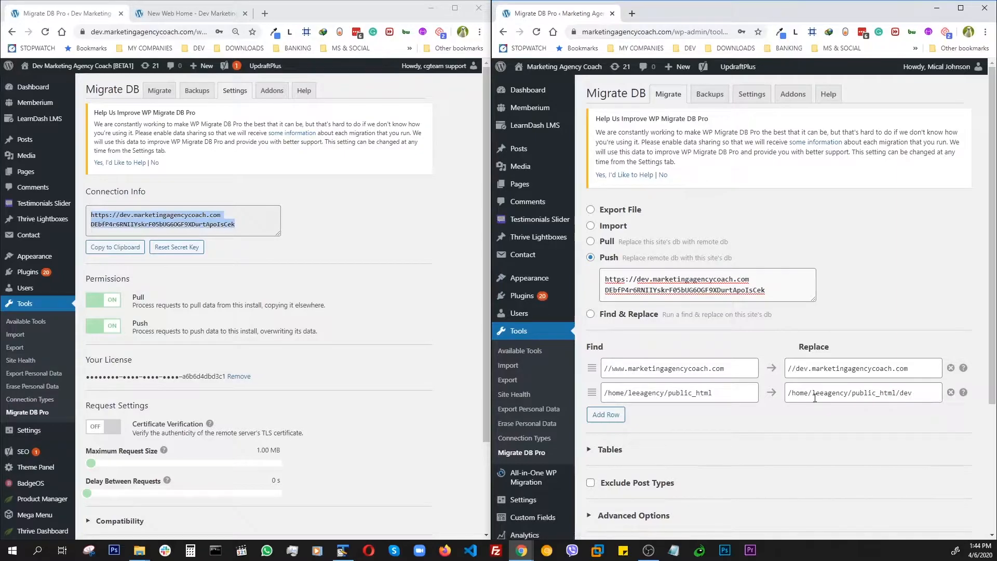
# - Save the push settings as a migration profile named dev.marketingagencycoach.com and start pushing the live database to the dev site
pyautogui.scroll(-4, 814, 398)
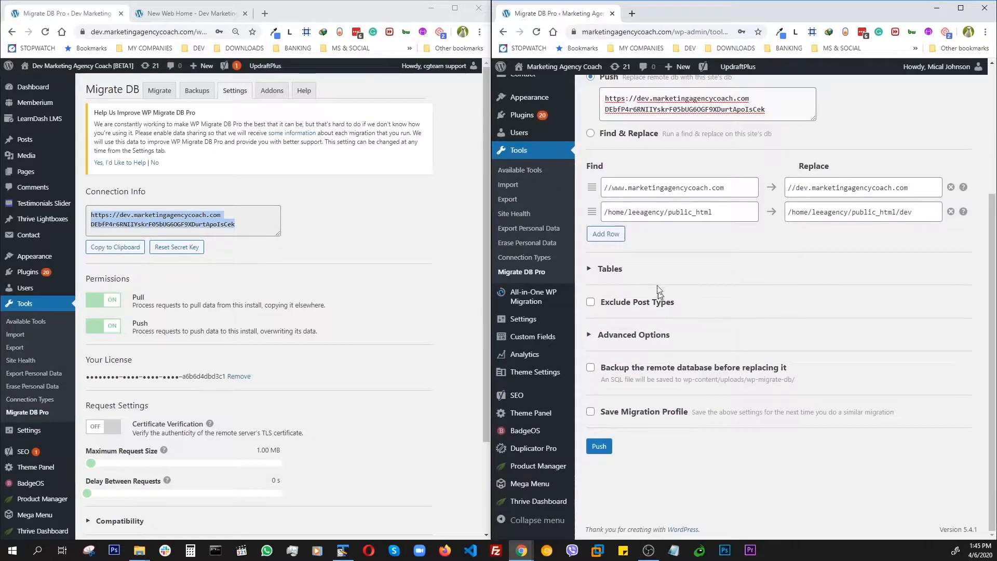
pyautogui.scroll(4, 663, 300)
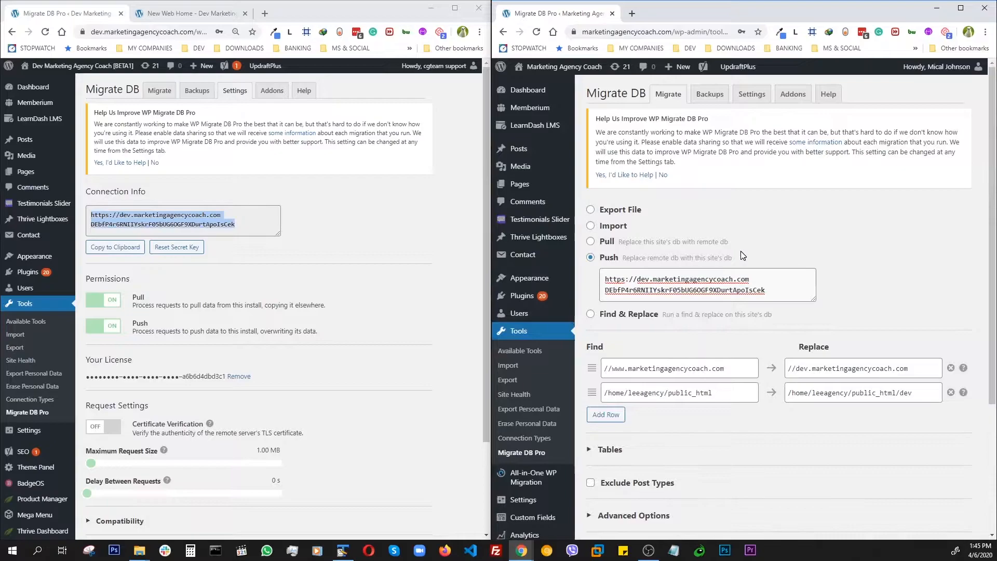
pyautogui.scroll(-4, 741, 251)
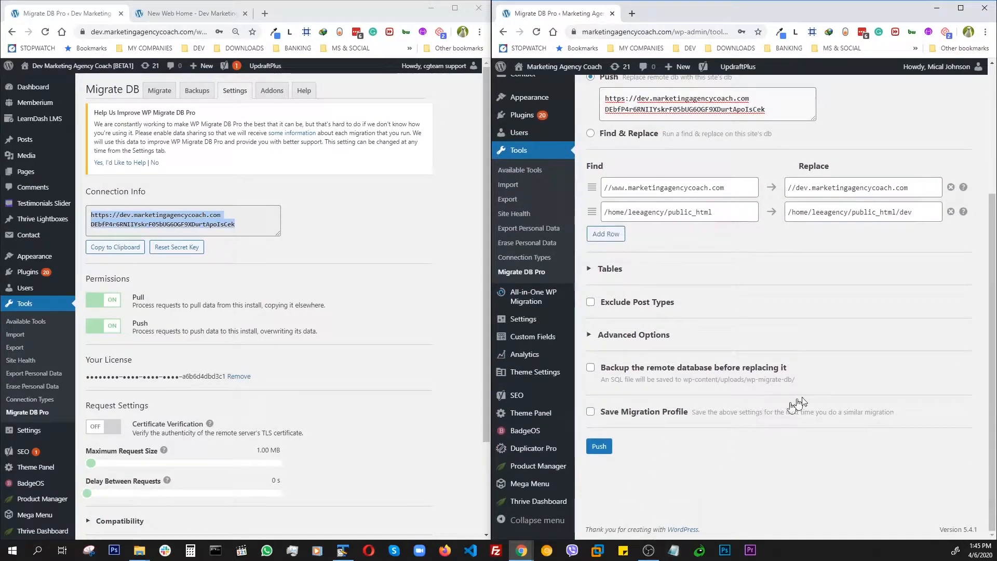
pyautogui.moveTo(566, 413)
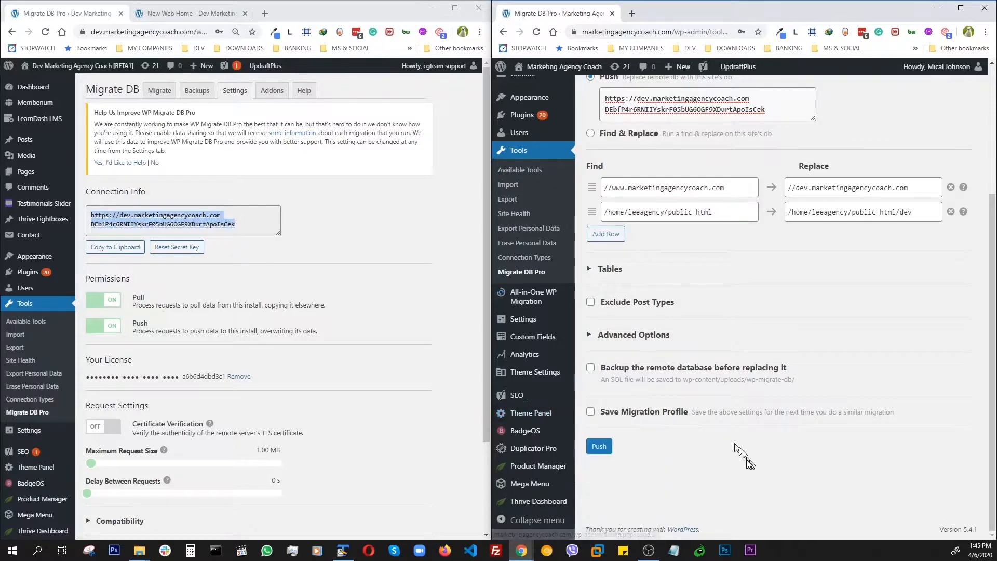
pyautogui.click(590, 411)
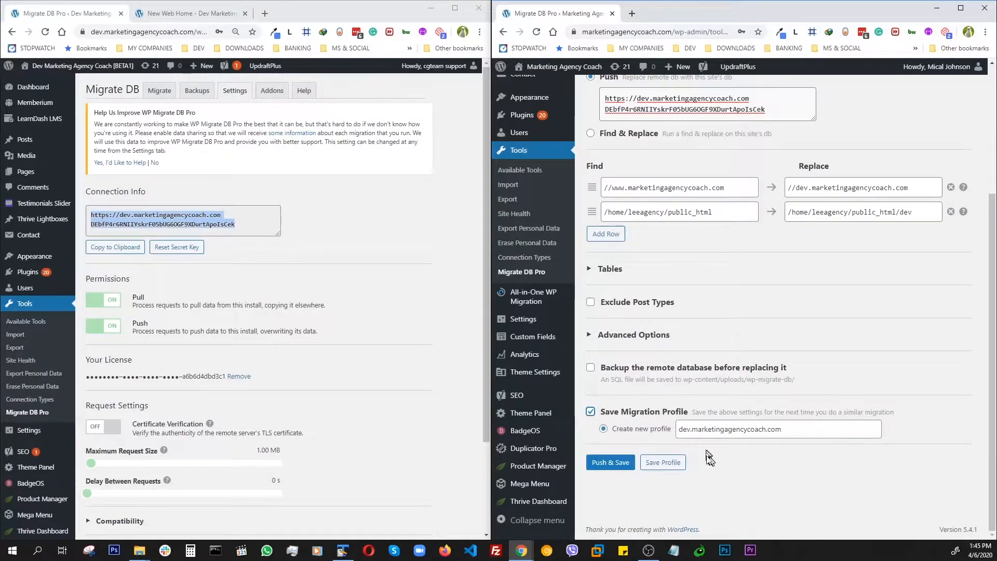
pyautogui.click(664, 463)
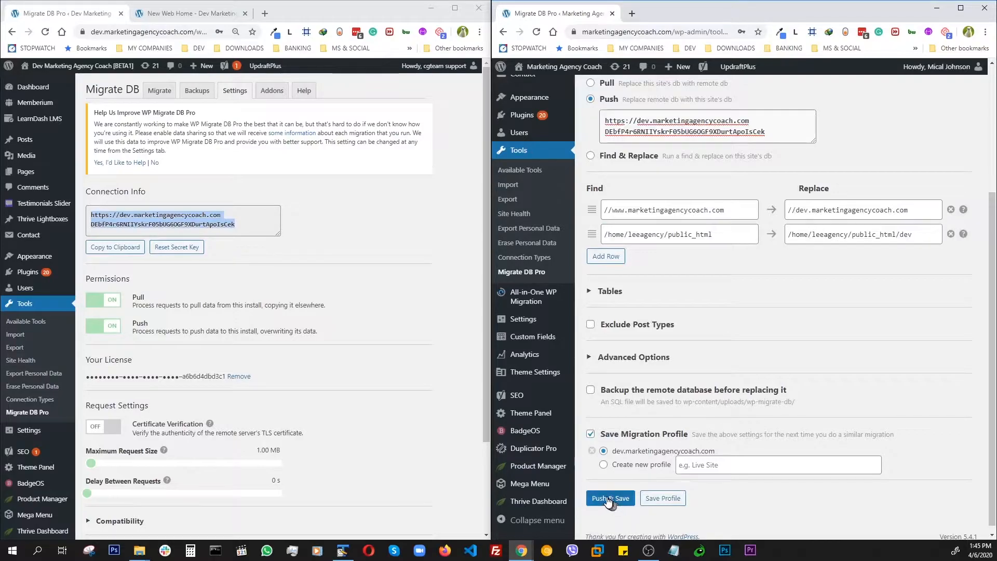
pyautogui.click(608, 498)
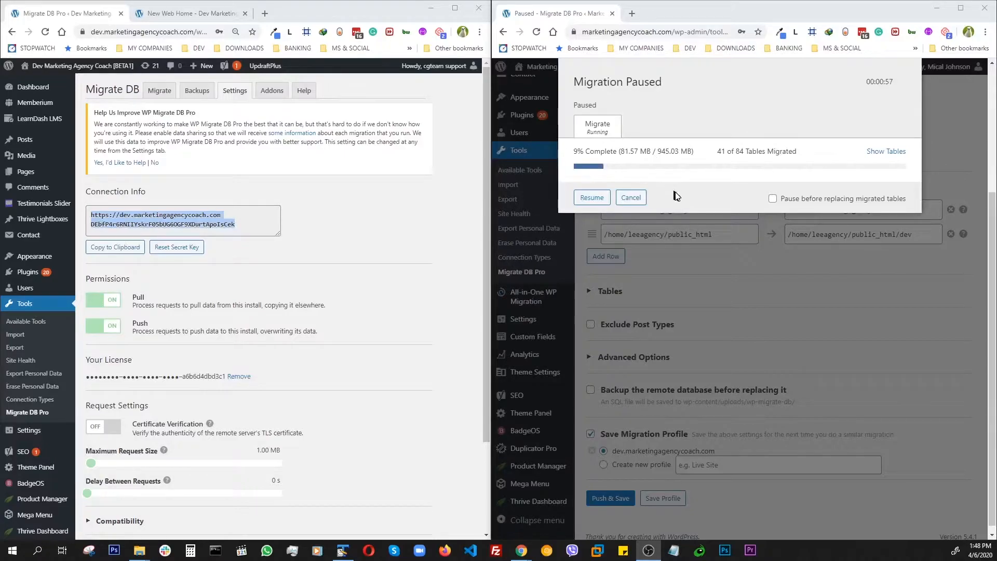
# - Switch to phpMyAdmin and view the wp_pz4cfz7skw_options table of the leeagenc_dev_marketing_agency_coach_db database
pyautogui.click(675, 195)
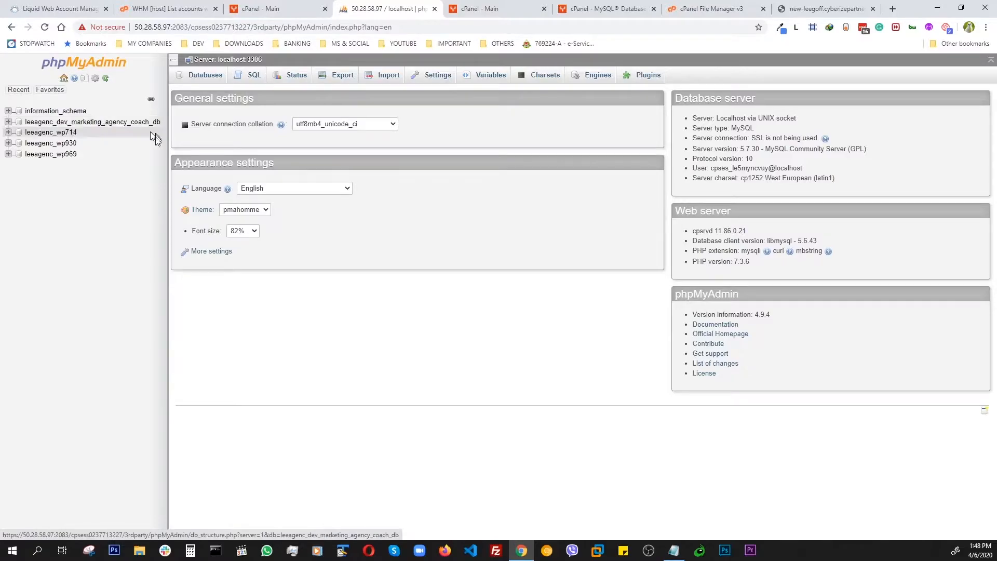
pyautogui.click(107, 124)
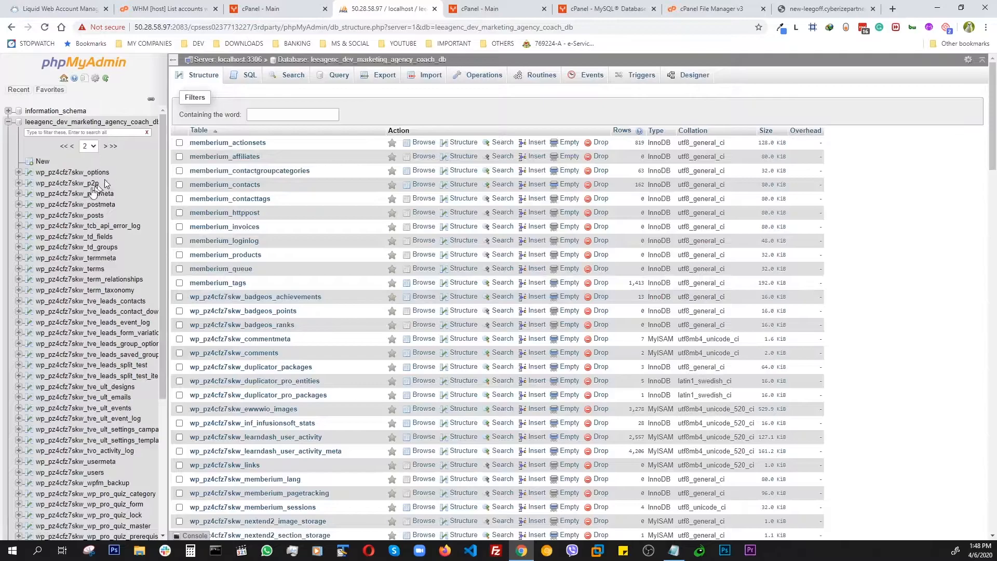
pyautogui.click(91, 172)
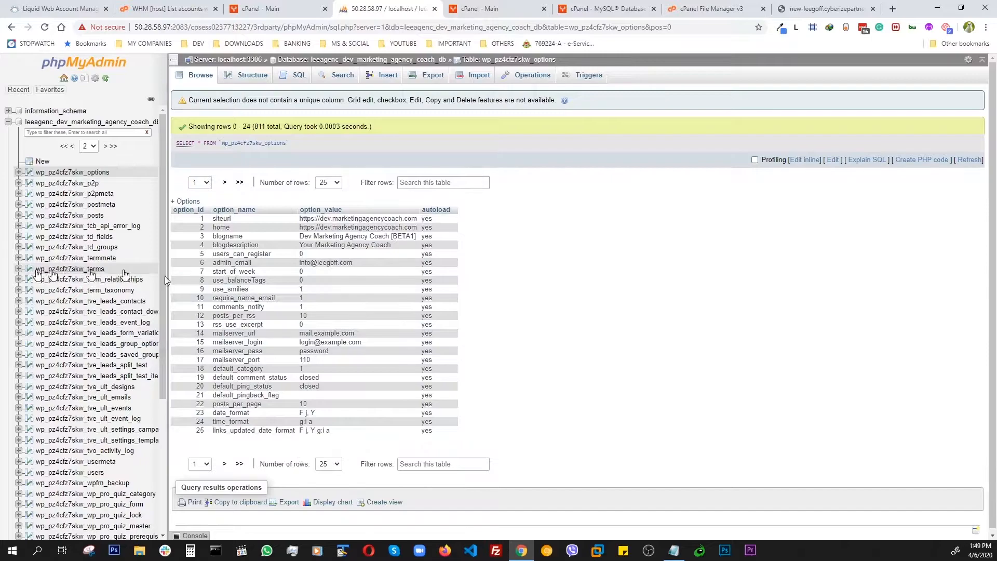
# - Collapse the dev database and view the wp_pz4cfz7skw_options table of the live database leeagenc_wp930
pyautogui.click(7, 124)
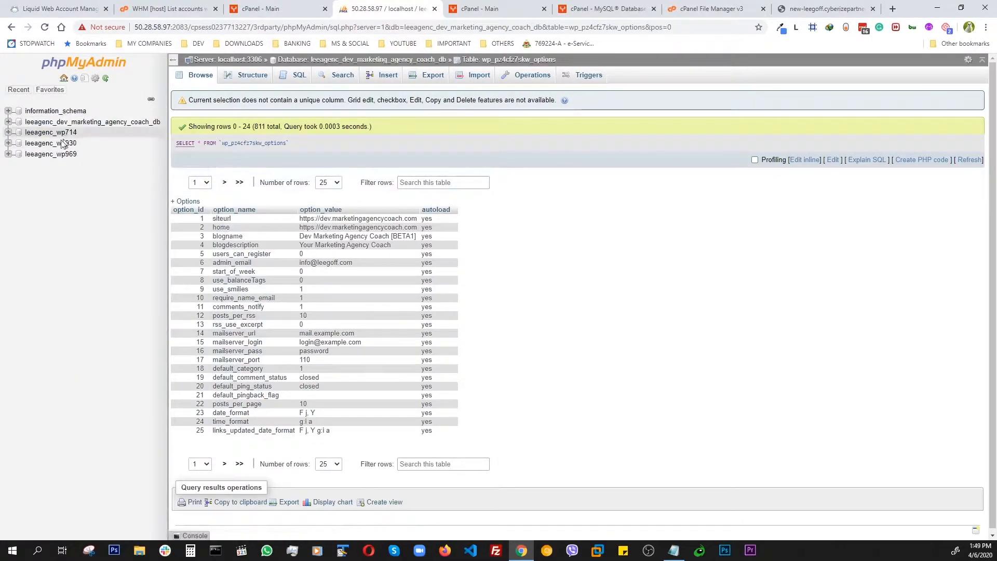
pyautogui.click(51, 143)
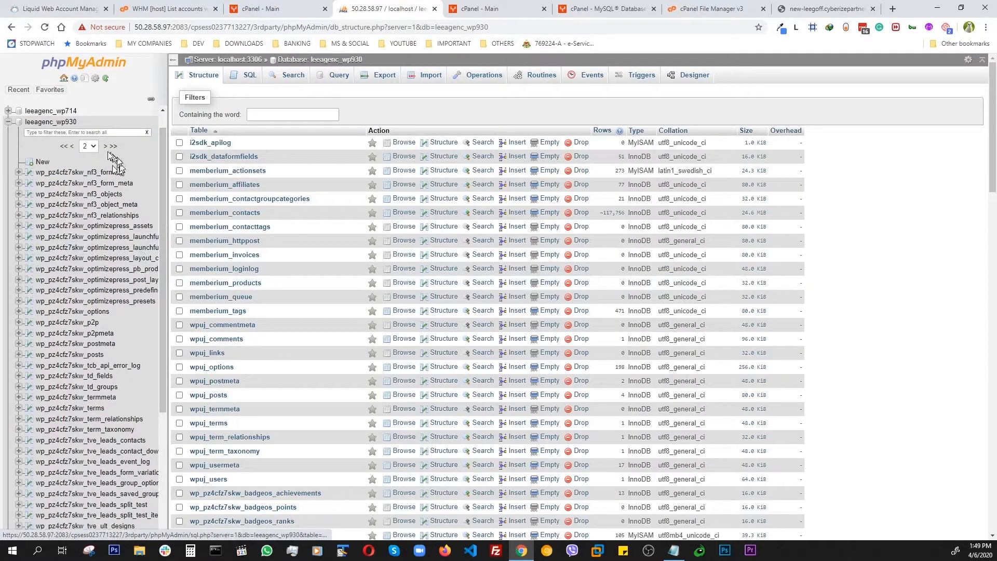
pyautogui.click(89, 312)
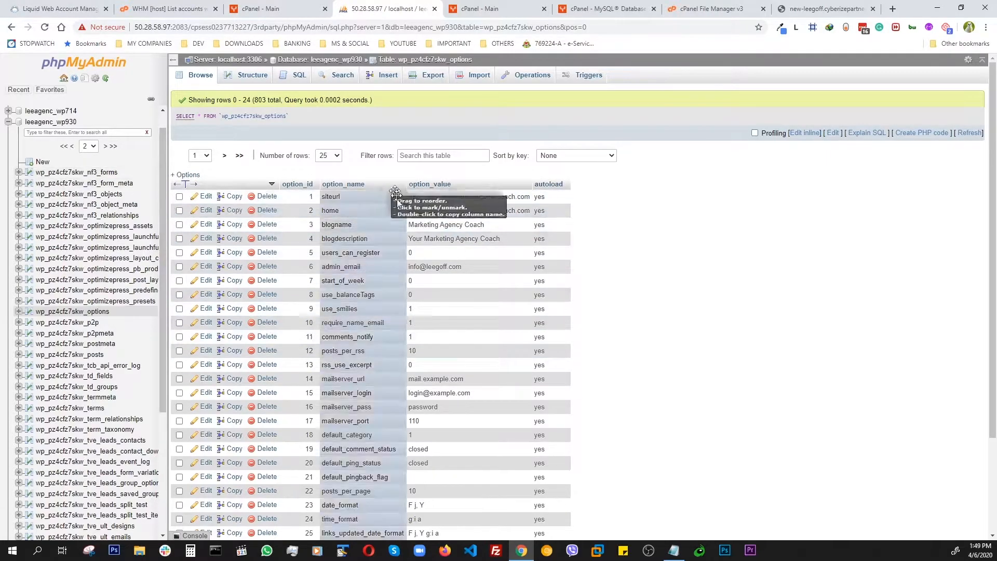
# - Collapse the live database and return to the wp_pz4cfz7skw_options table of the dev database
pyautogui.click(8, 122)
pyautogui.click(57, 123)
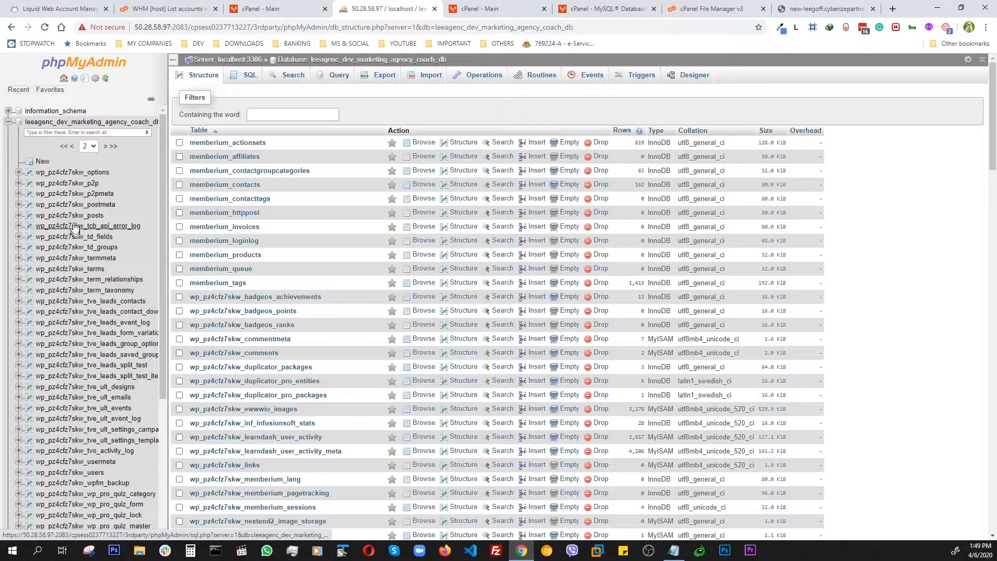
pyautogui.click(73, 172)
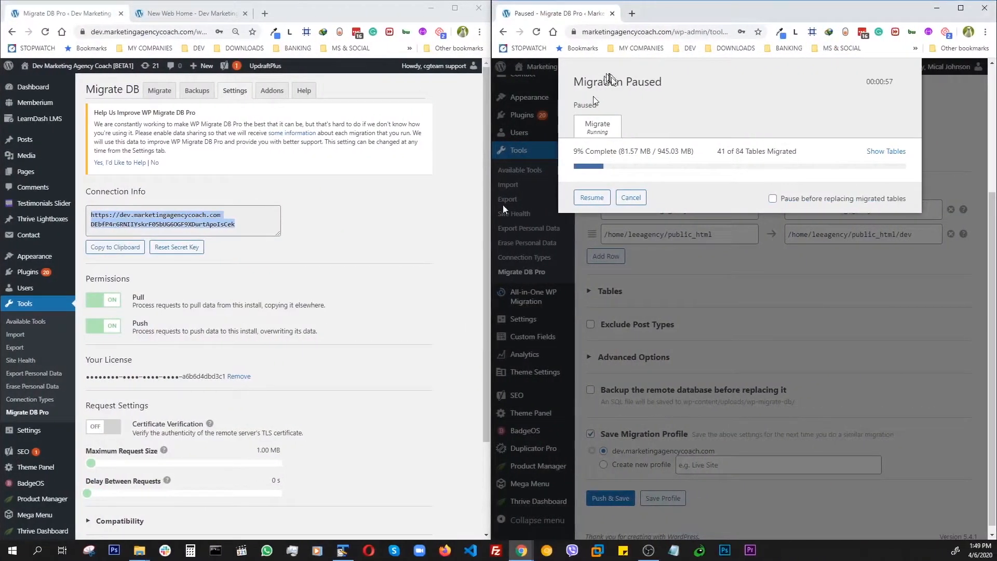
# - Resume the paused push of the live database to the dev site
pyautogui.click(592, 198)
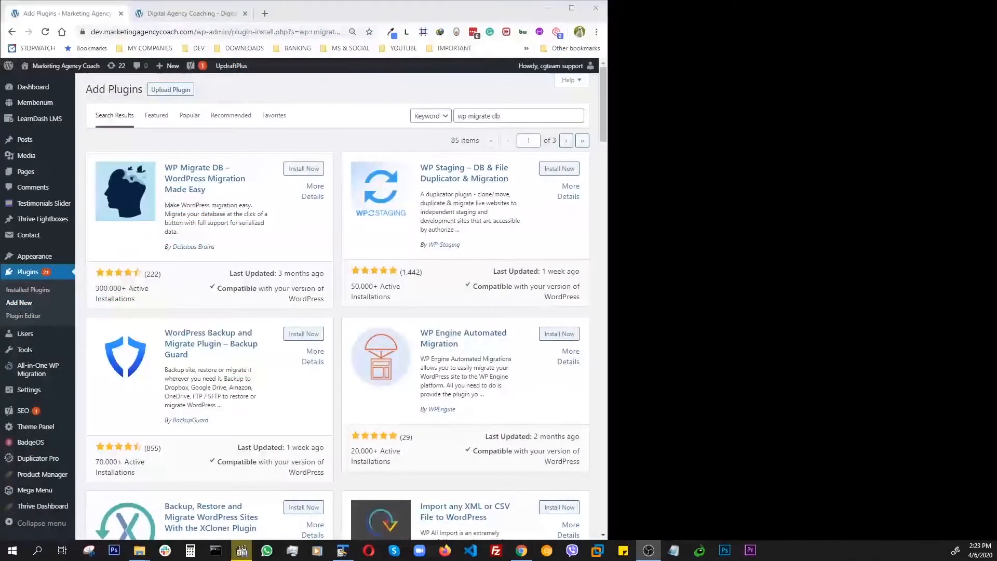
pyautogui.click(418, 88)
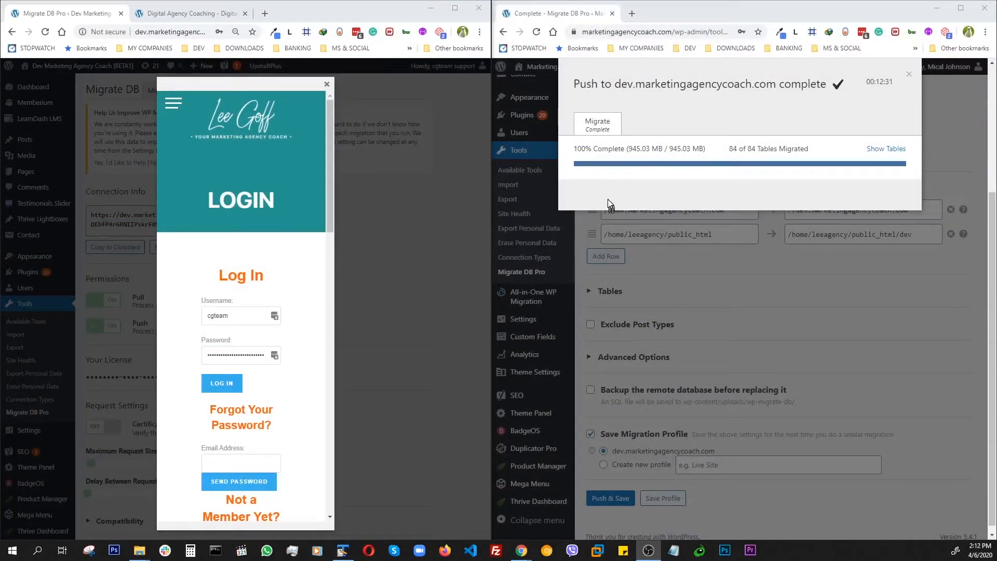
# - Log back in to the dev site with the prefilled credentials, close the login popup and load the site's dashboard
pyautogui.click(607, 198)
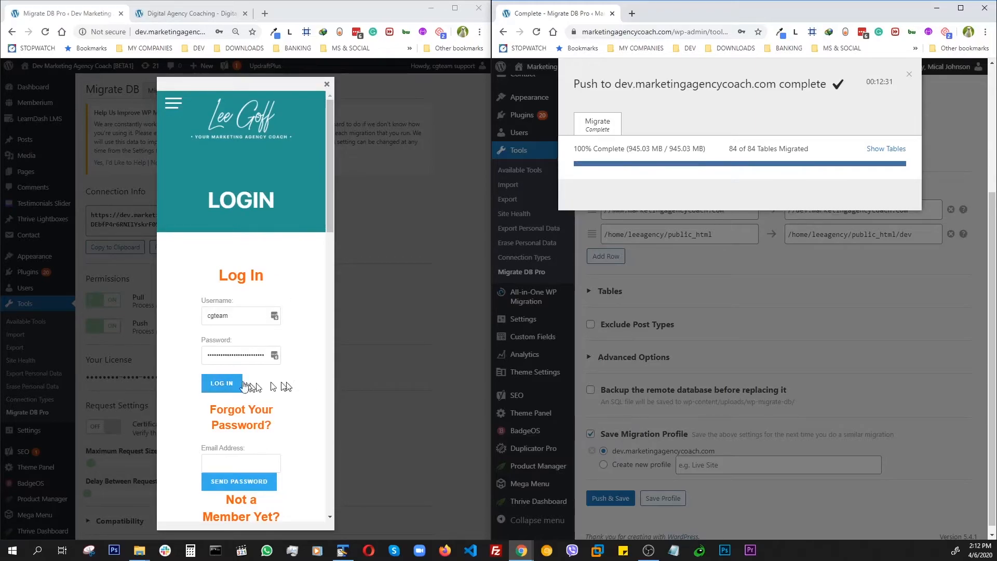
pyautogui.click(217, 383)
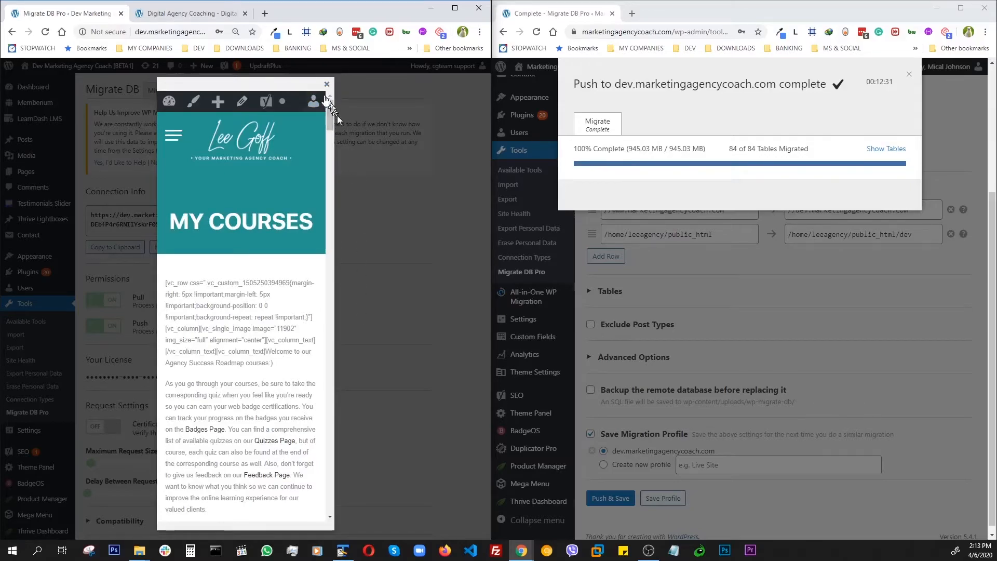
pyautogui.click(327, 84)
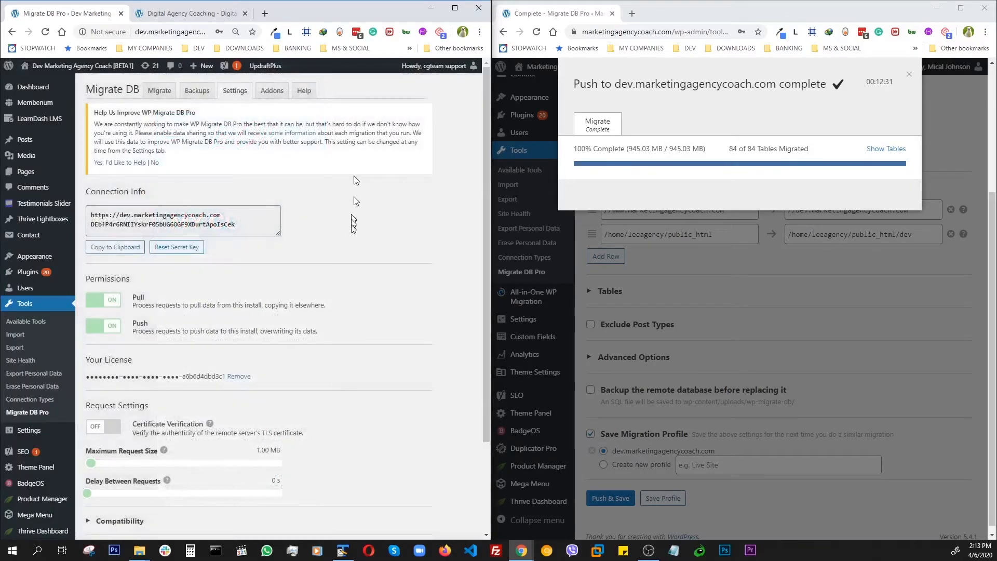
pyautogui.click(31, 88)
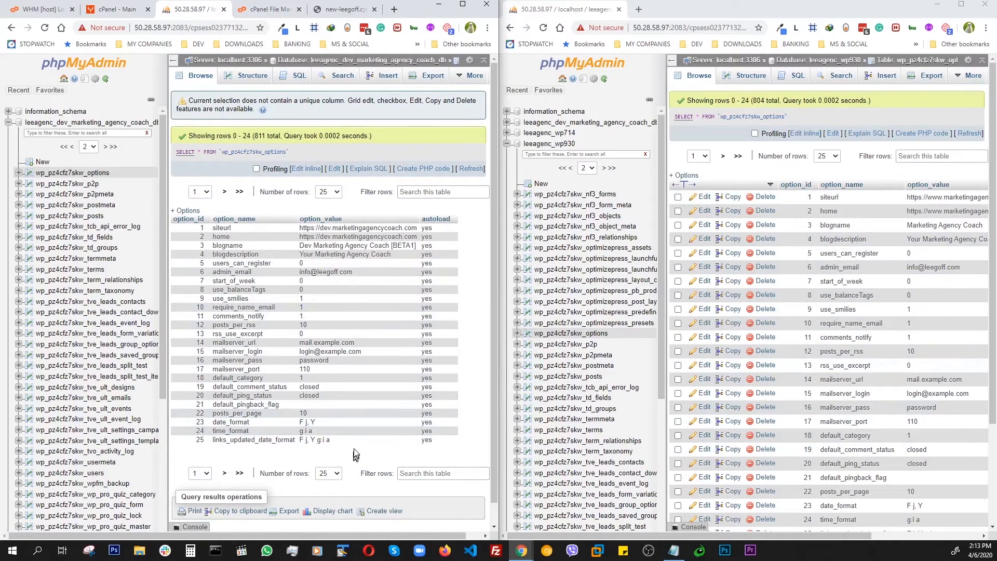
# - Reload the dev database's wp_pz4cfz7skw_options table in phpMyAdmin and compare its rows with the live database's options table
pyautogui.click(68, 172)
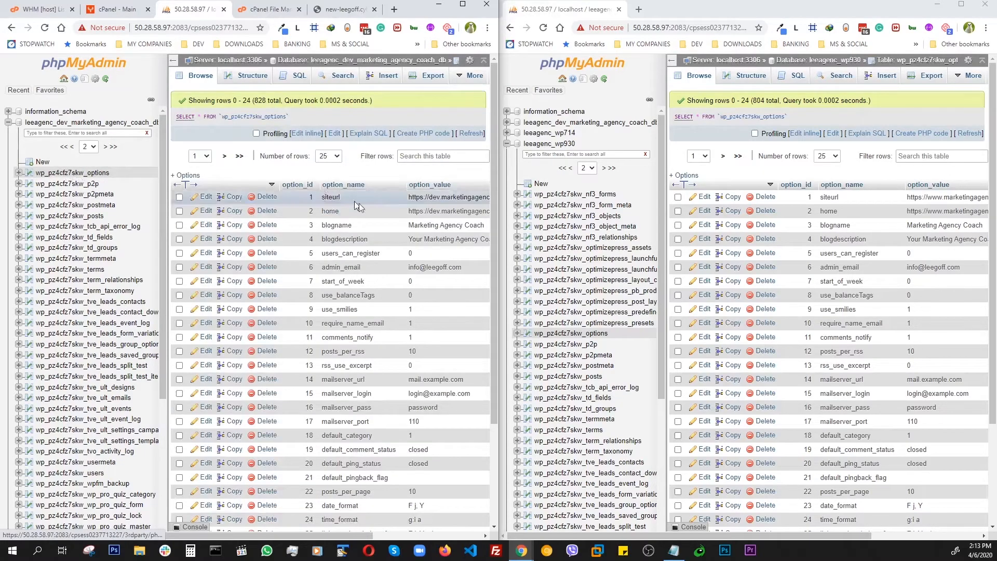
pyautogui.moveTo(499, 274); pyautogui.dragTo(536, 273)
pyautogui.scroll(-3, 277, 390)
pyautogui.scroll(3, 277, 397)
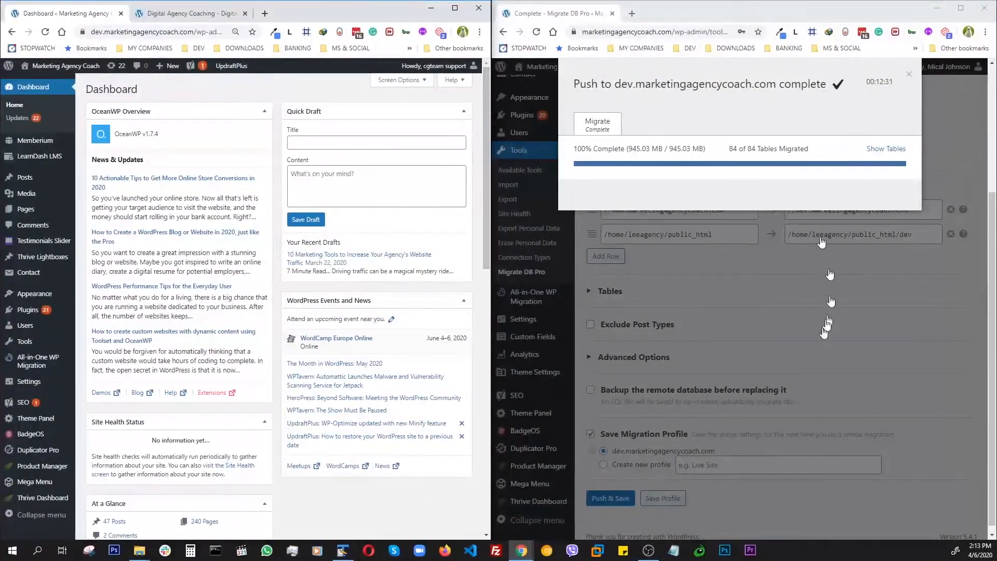
# - Dismiss the finished push's dialog on the live site and return to the start of its migration profile settings
pyautogui.click(768, 264)
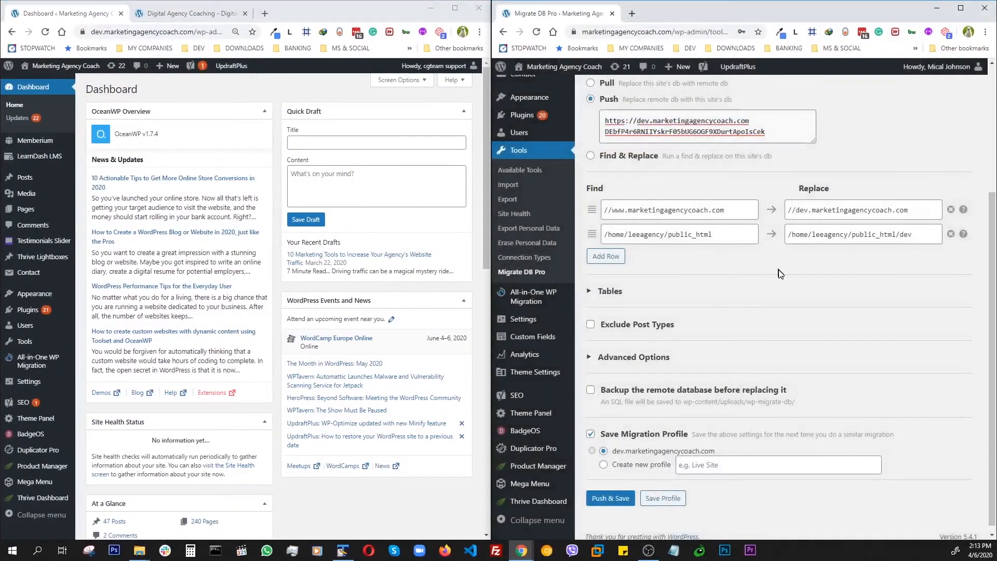
pyautogui.scroll(4, 773, 269)
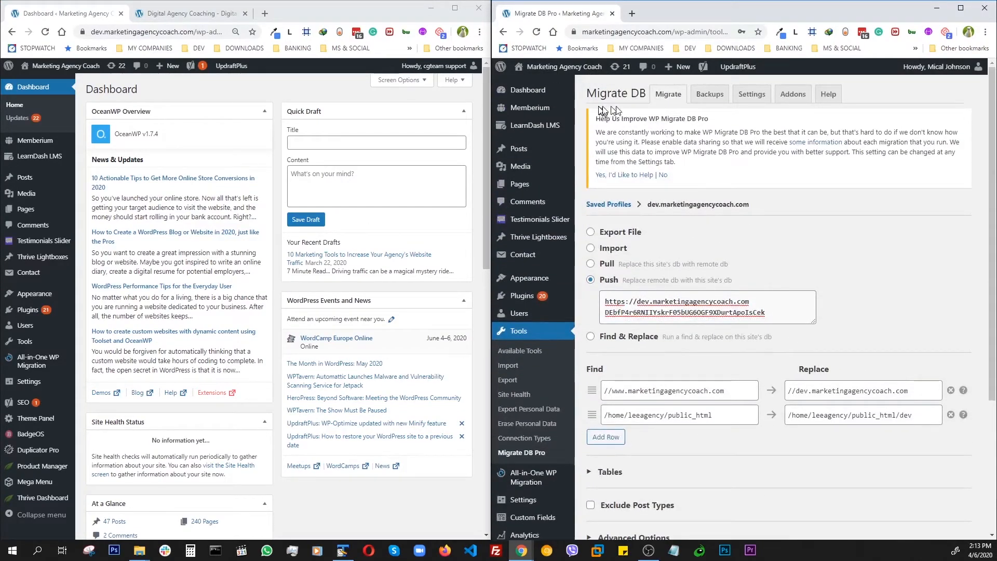